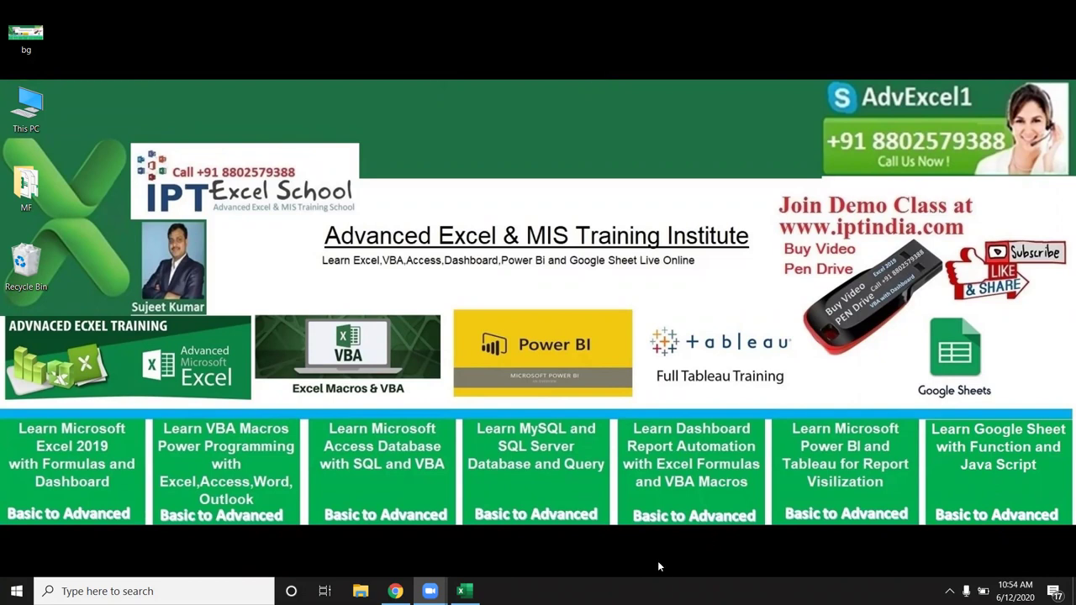
Step: Mark out the pen drive advert on the wallpaper, then bring Chrome's Gmail inbox forward
mouse_move(779, 237)
mouse_down()
mouse_move(952, 280)
mouse_move(940, 338)
mouse_up()
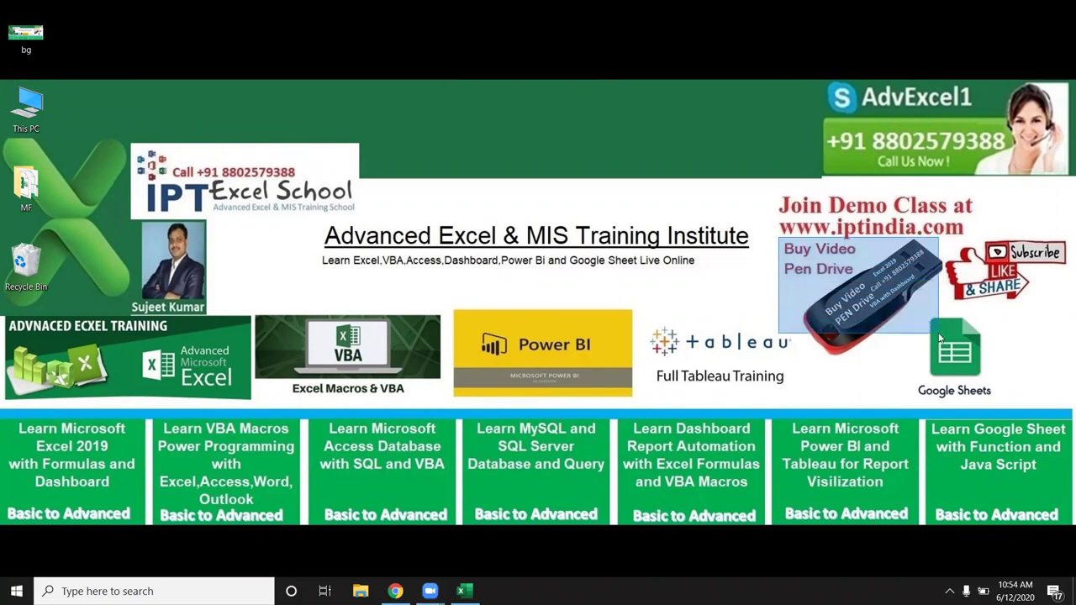
drag(940, 338, 938, 356)
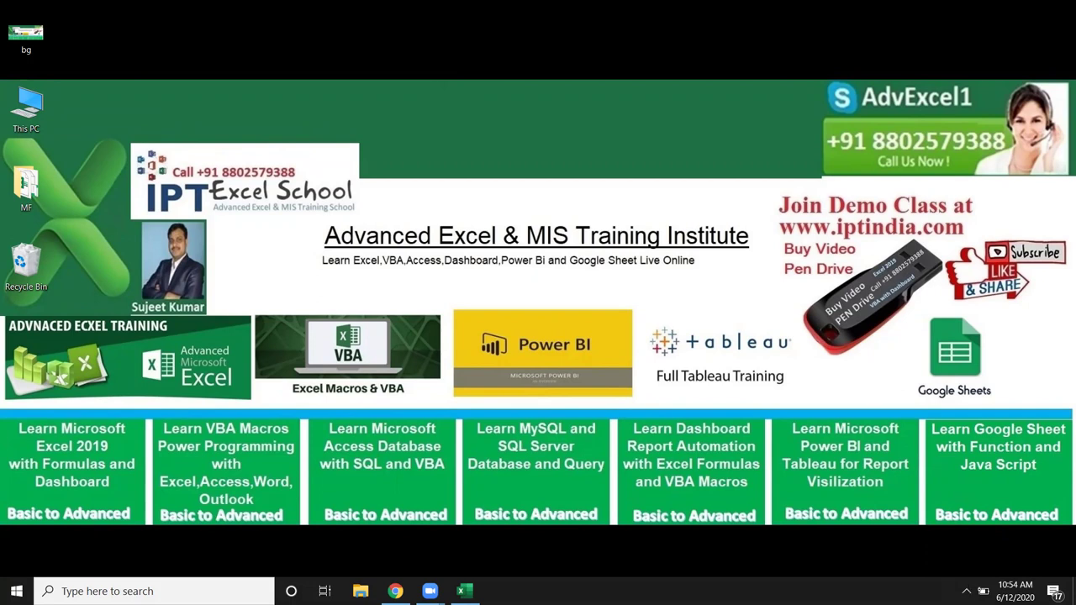
click(395, 591)
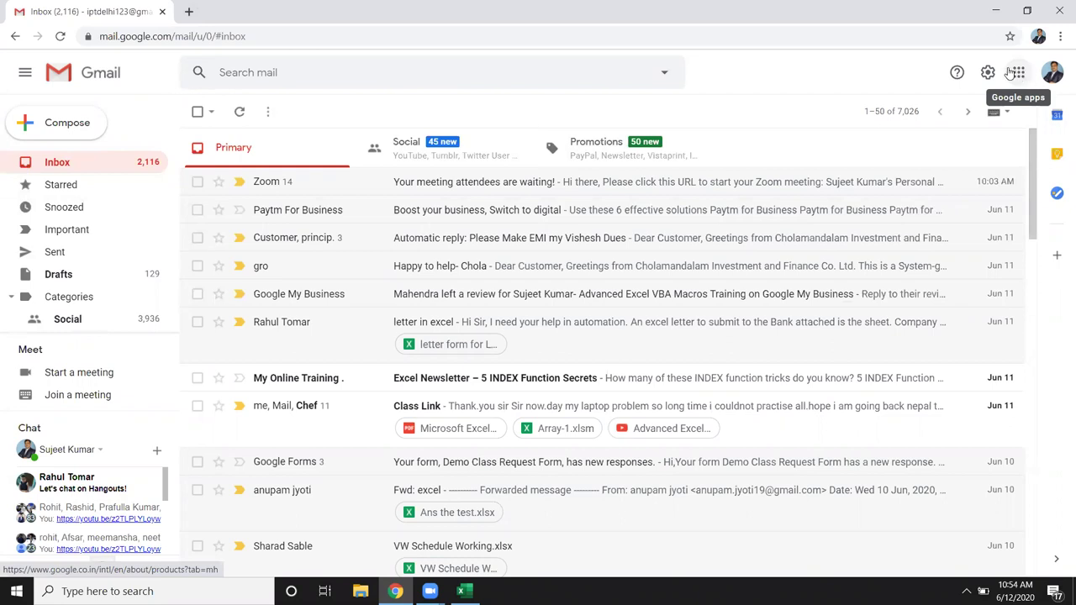
Step: Launch Google Drive from Gmail's Google apps grid
click(1019, 73)
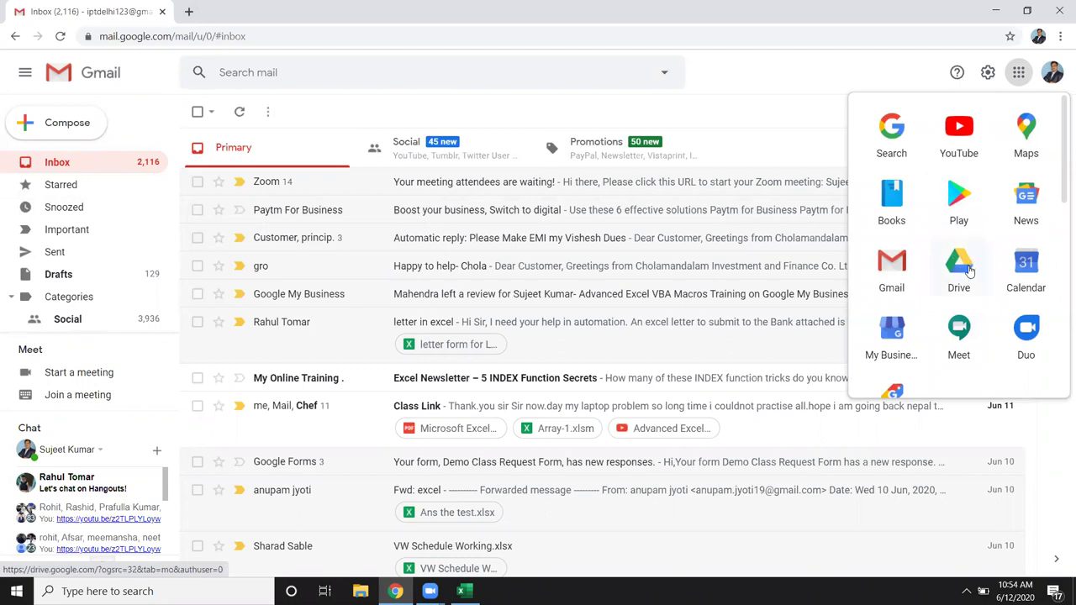
click(961, 279)
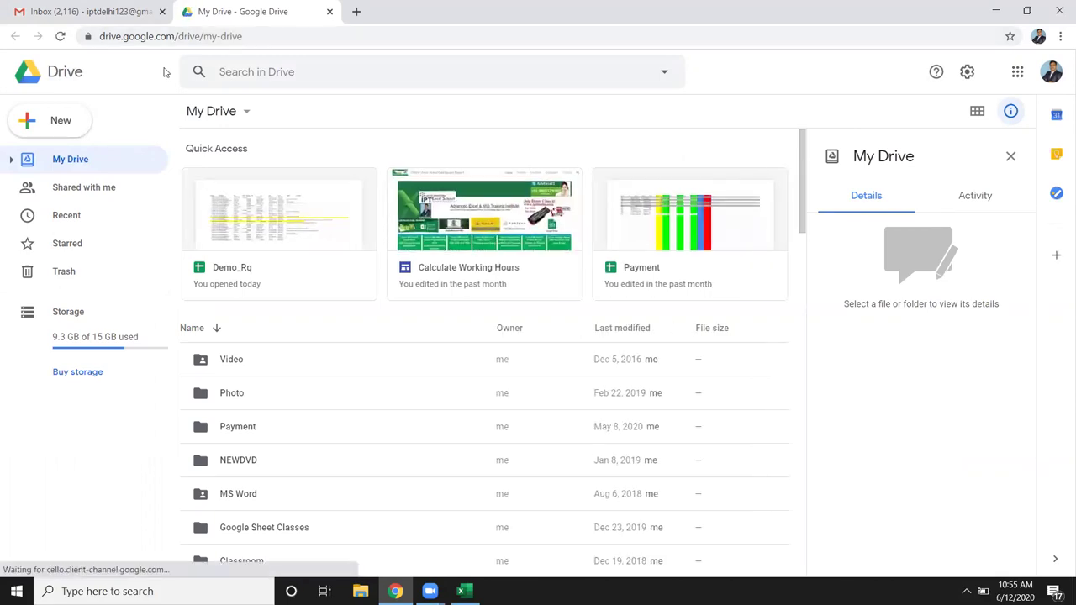
Step: Visit Shared with me, return to NEWDVD, then open Excel2016-2019 and its Excel folder
scroll(291, 322, down, 4)
scroll(291, 322, up, 4)
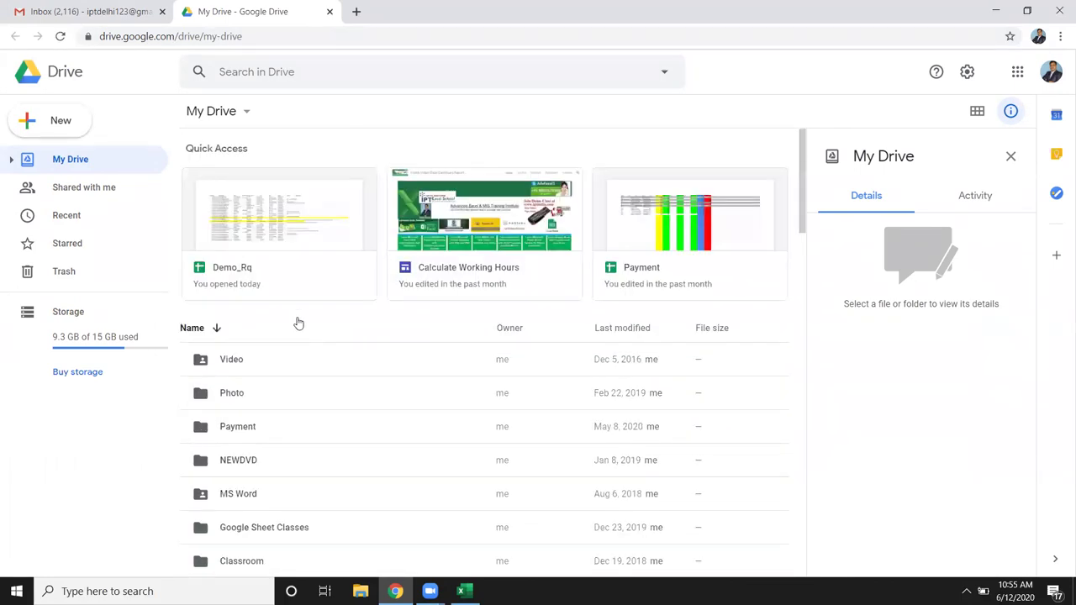
click(99, 192)
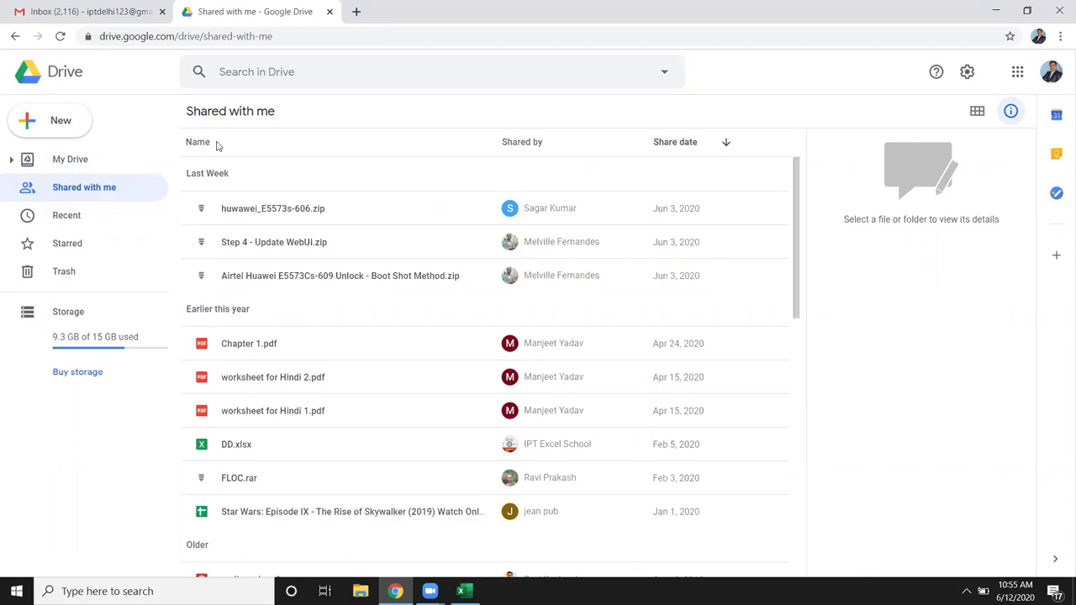
key(alt+Left)
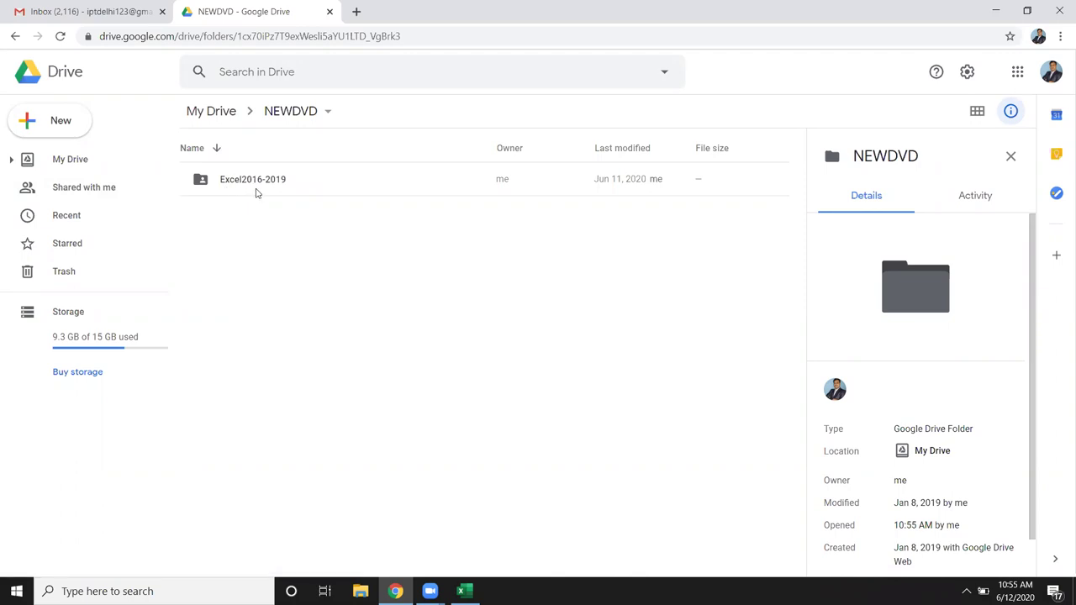
click(325, 193)
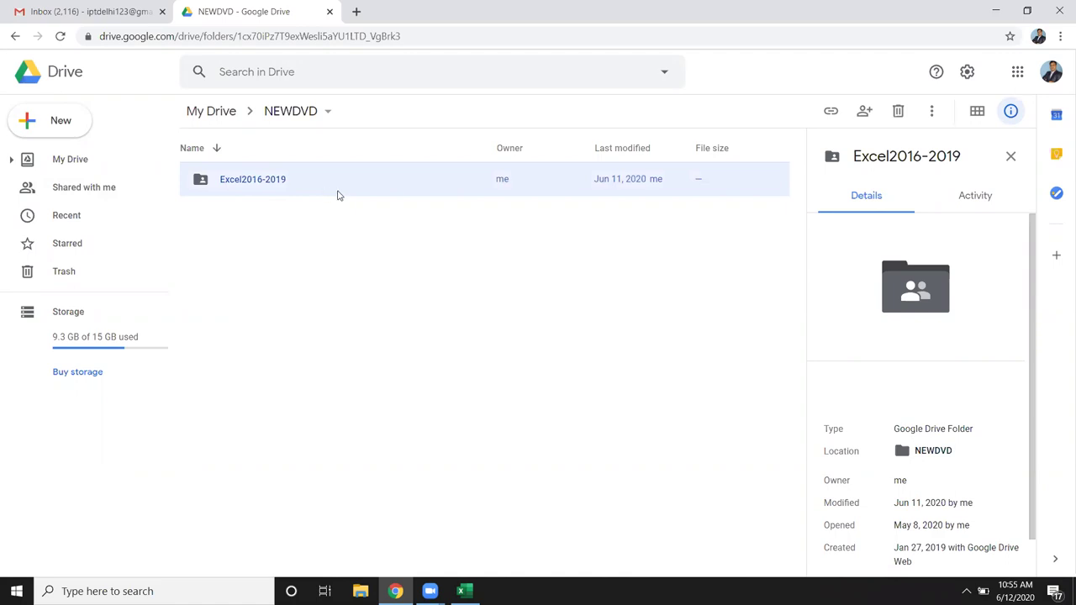
double_click(329, 193)
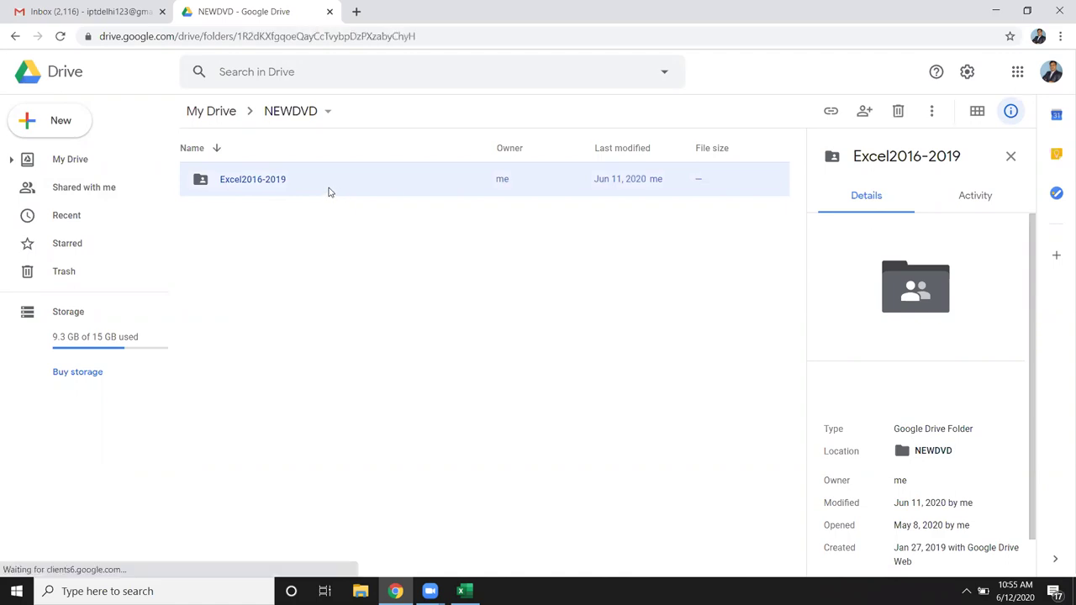
click(229, 192)
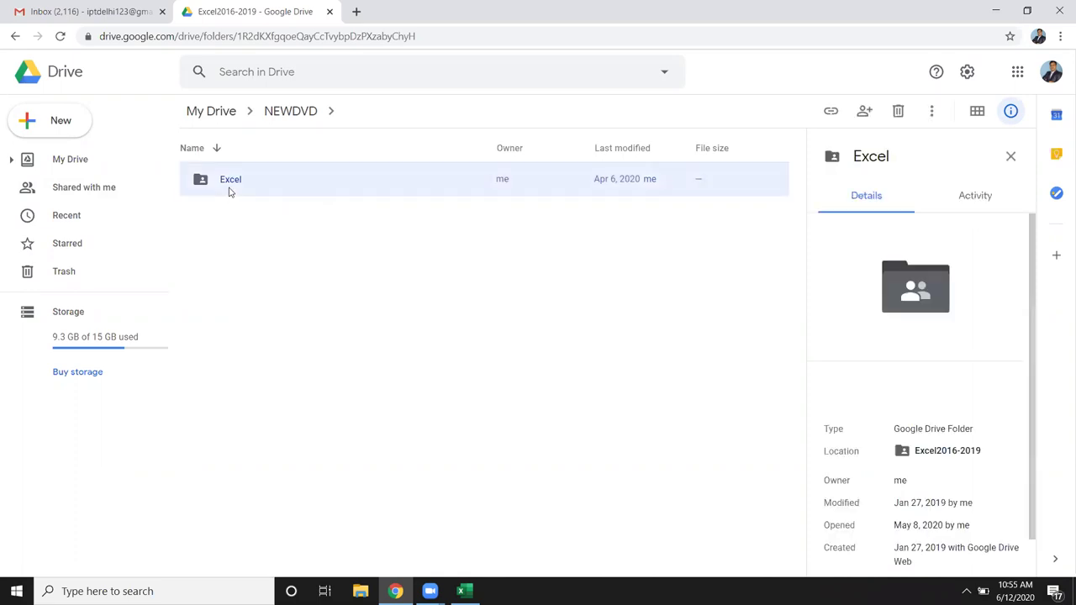
double_click(229, 191)
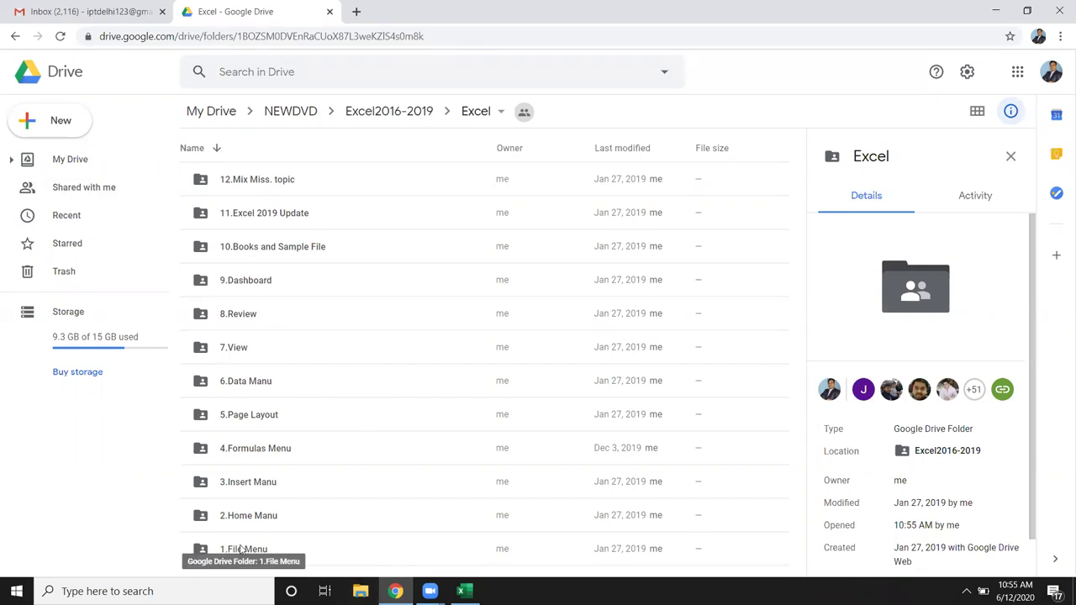
Step: Create a blank Excel workbook (Book1), then return to Drive and select 1.File Menu
click(461, 591)
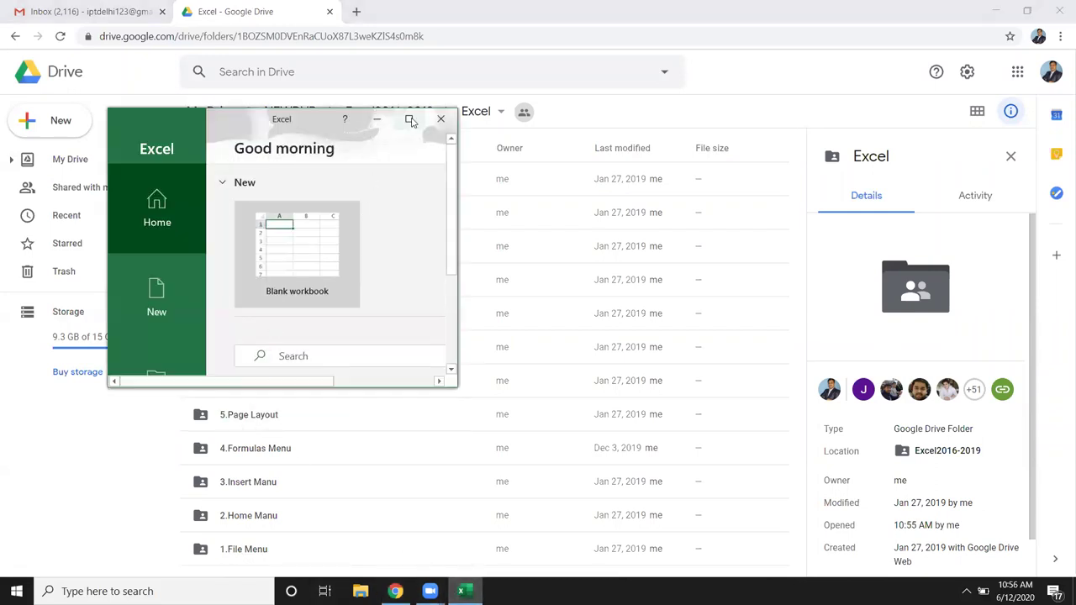
click(410, 119)
click(207, 149)
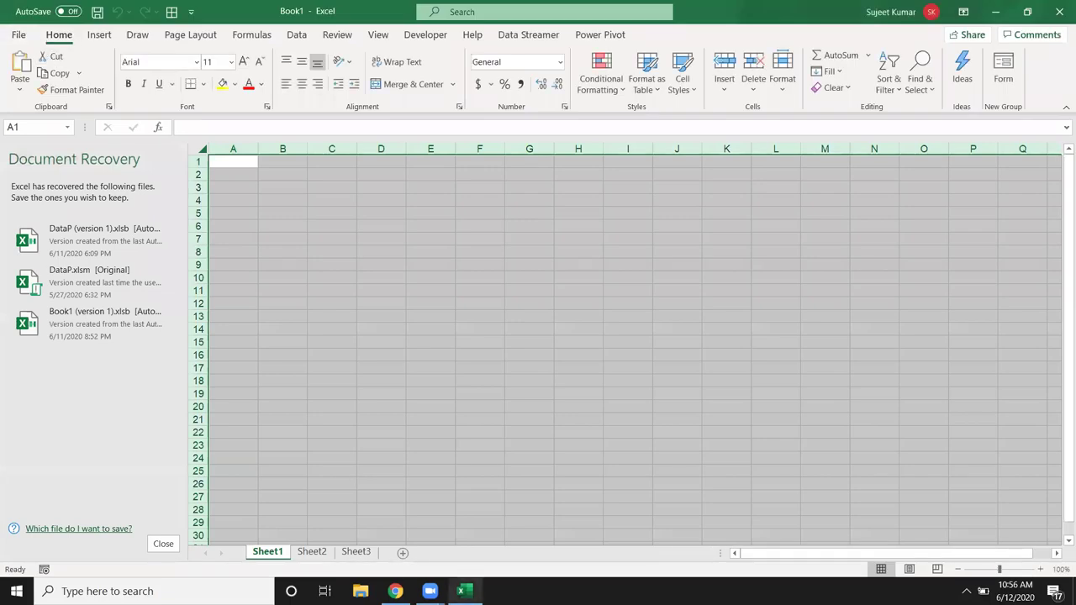
click(395, 591)
click(269, 551)
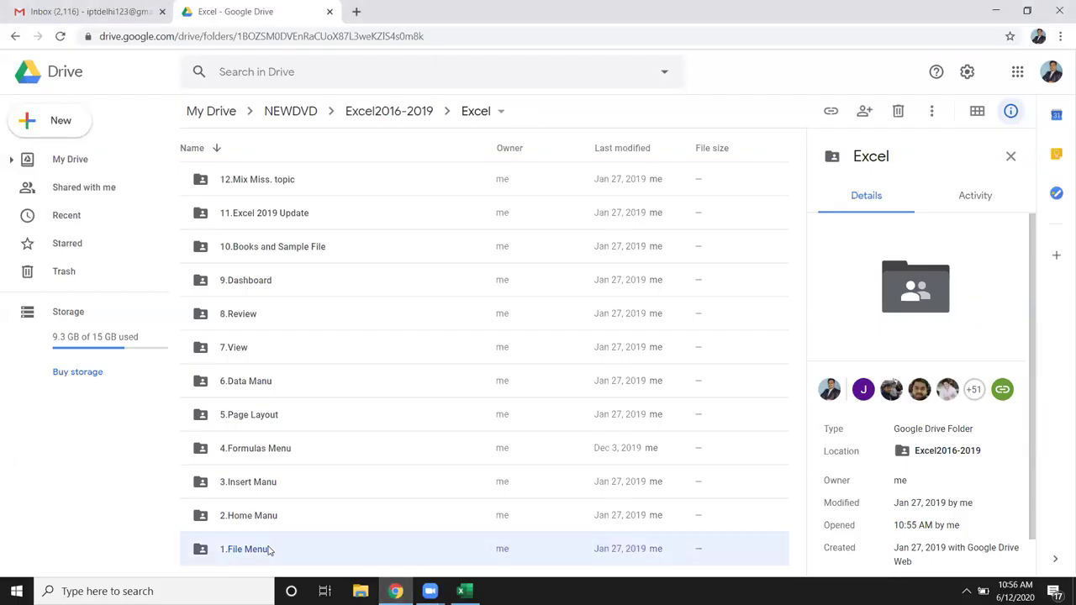
double_click(269, 551)
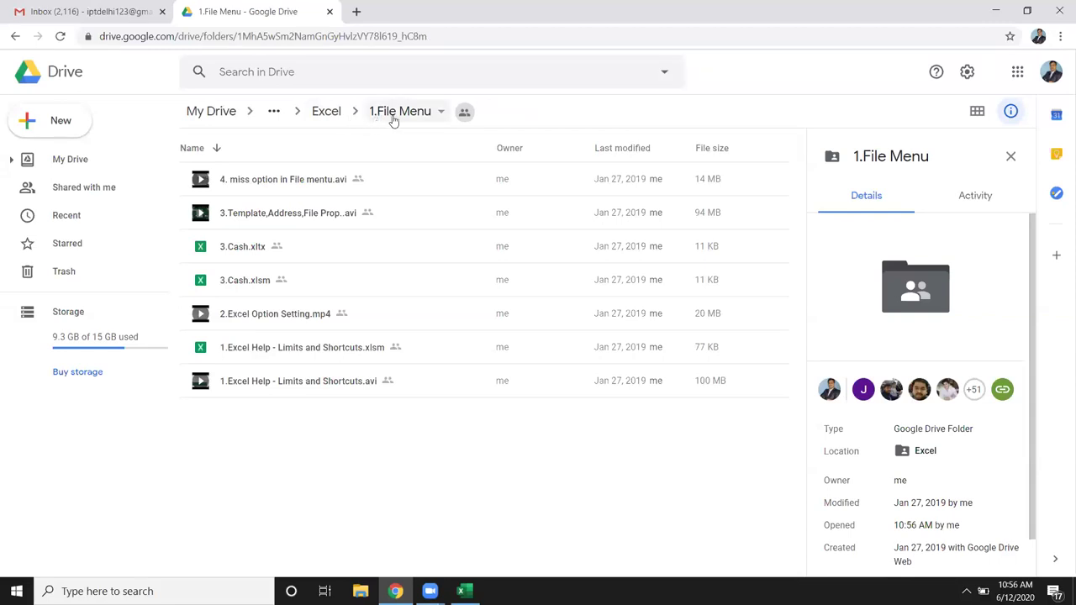
click(328, 112)
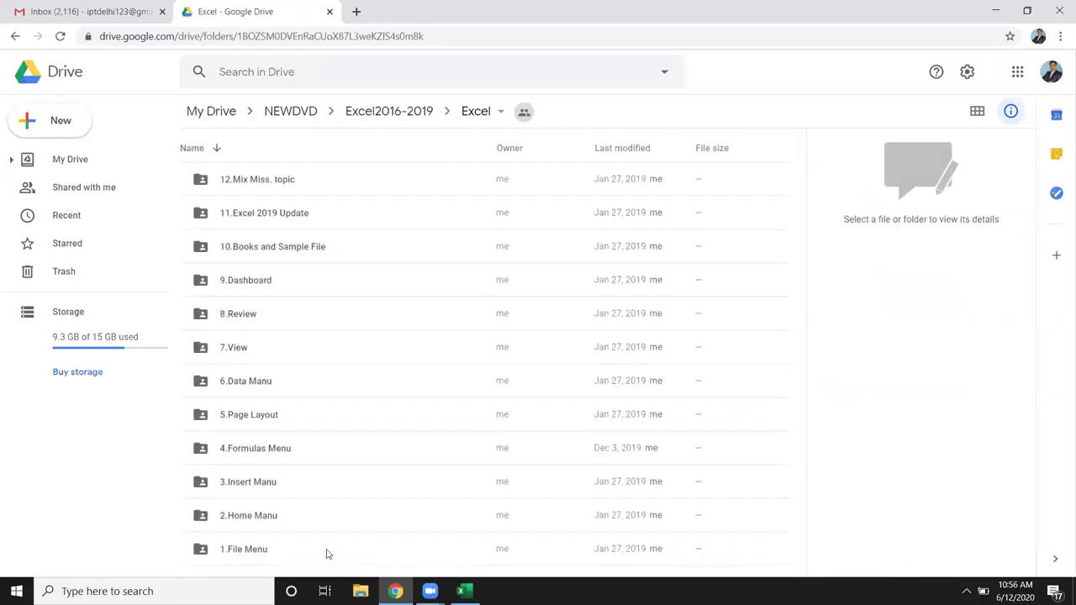
Step: Browse the 2.Home Manu folder's .xlsm workbooks and lesson videos, then return to Excel
double_click(261, 517)
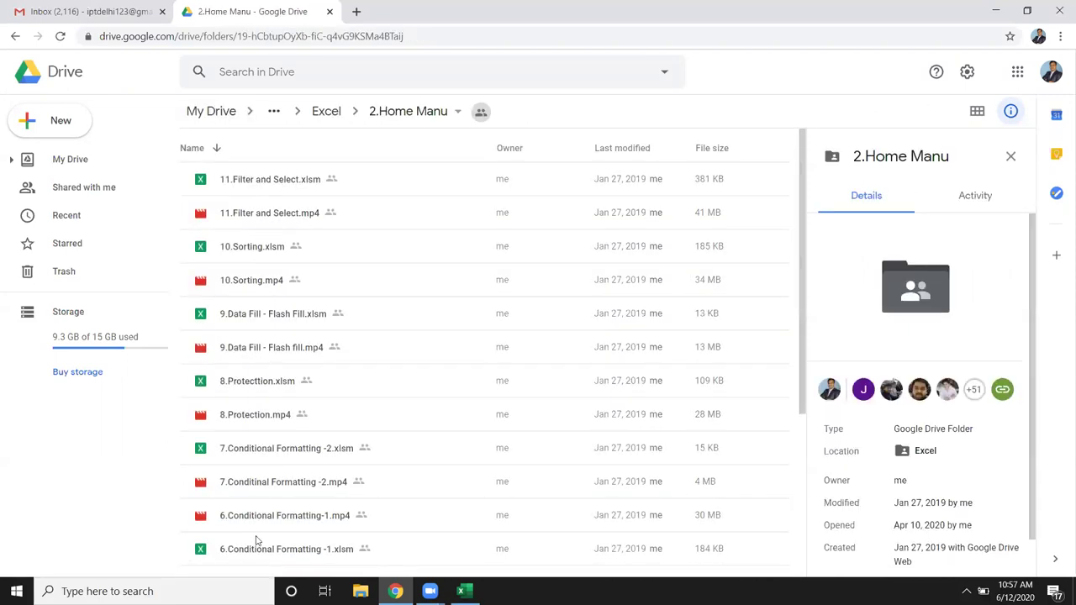
scroll(257, 543, down, 3)
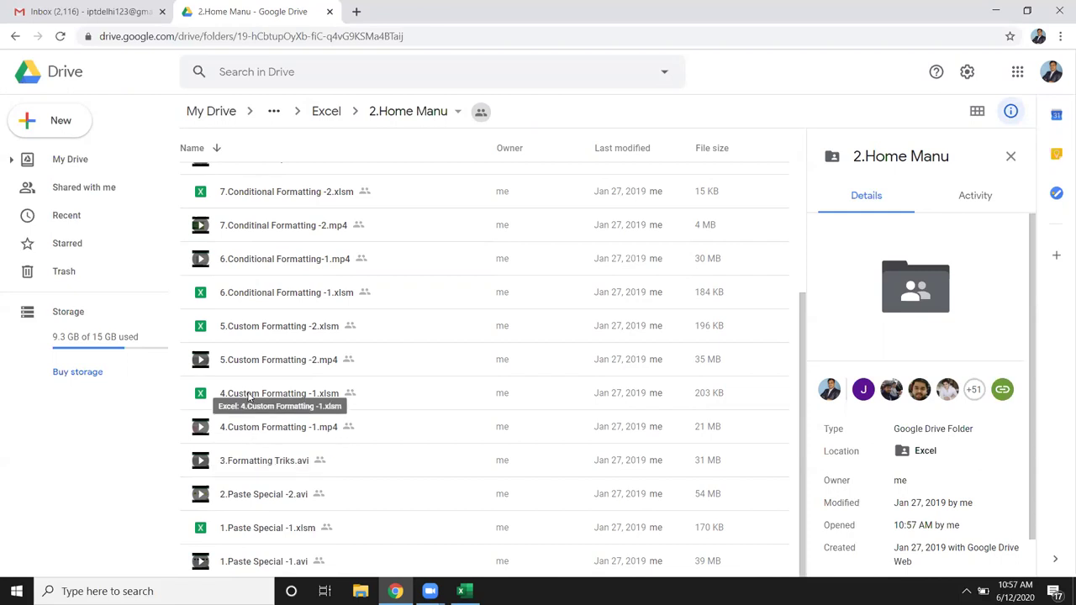
scroll(258, 513, up, 3)
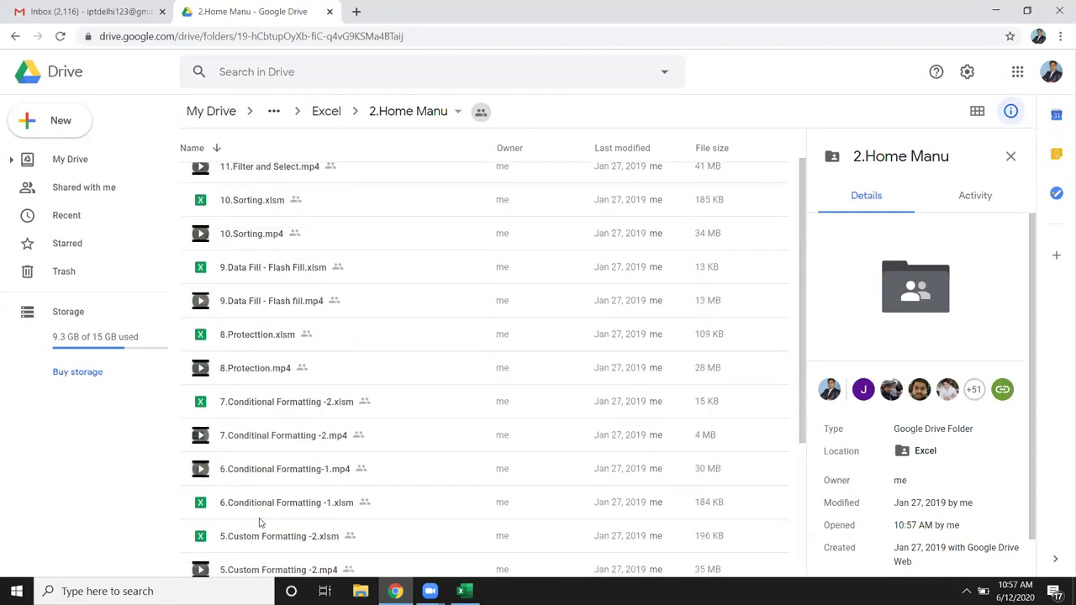
scroll(261, 525, up, 1)
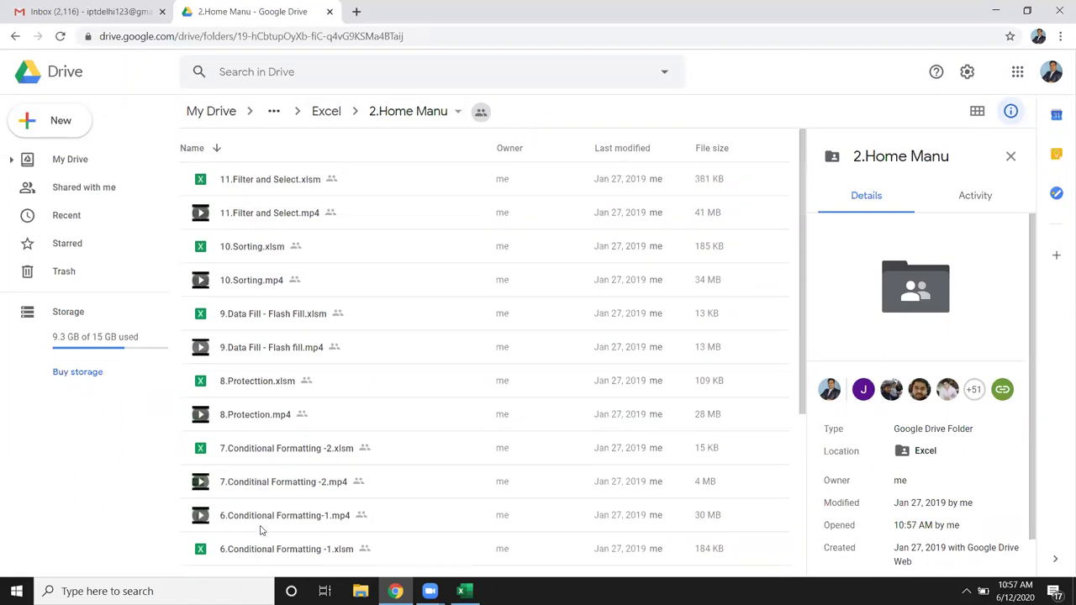
scroll(260, 530, down, 3)
scroll(262, 531, up, 3)
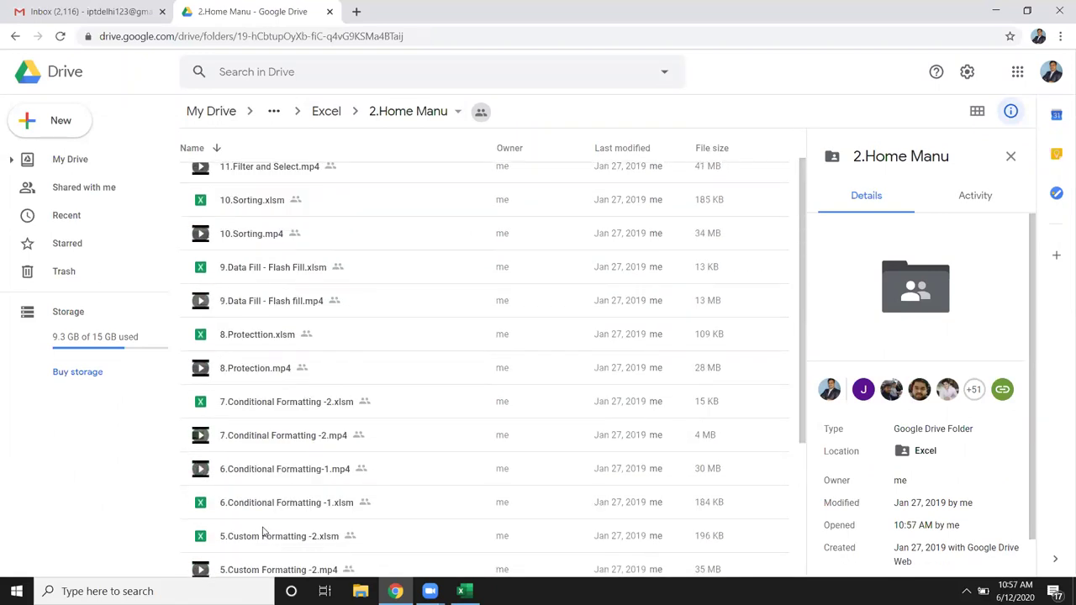
scroll(263, 534, down, 3)
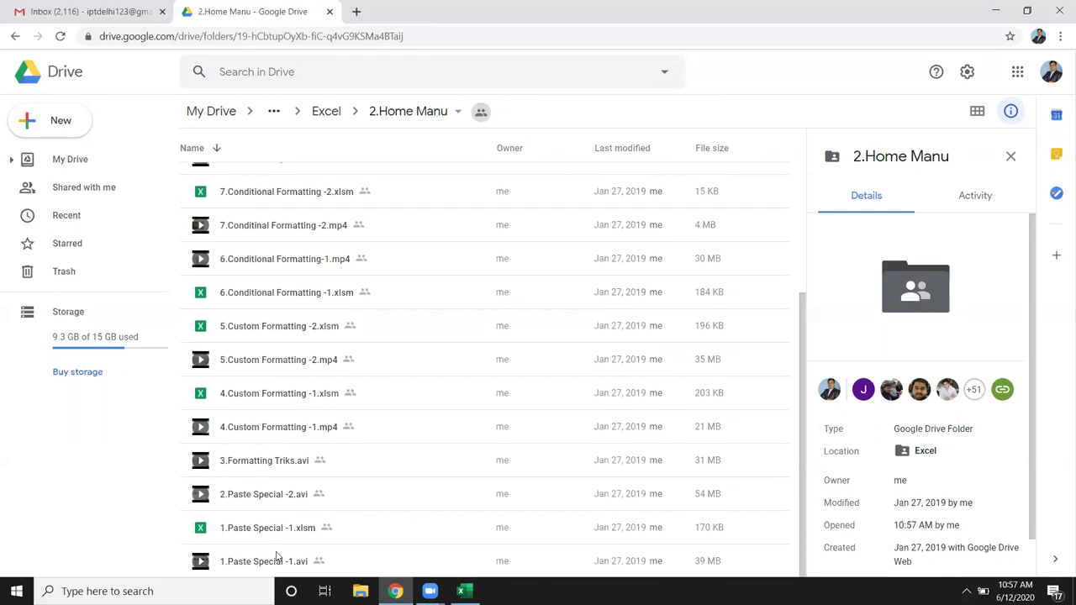
scroll(273, 552, up, 3)
scroll(253, 343, up, 1)
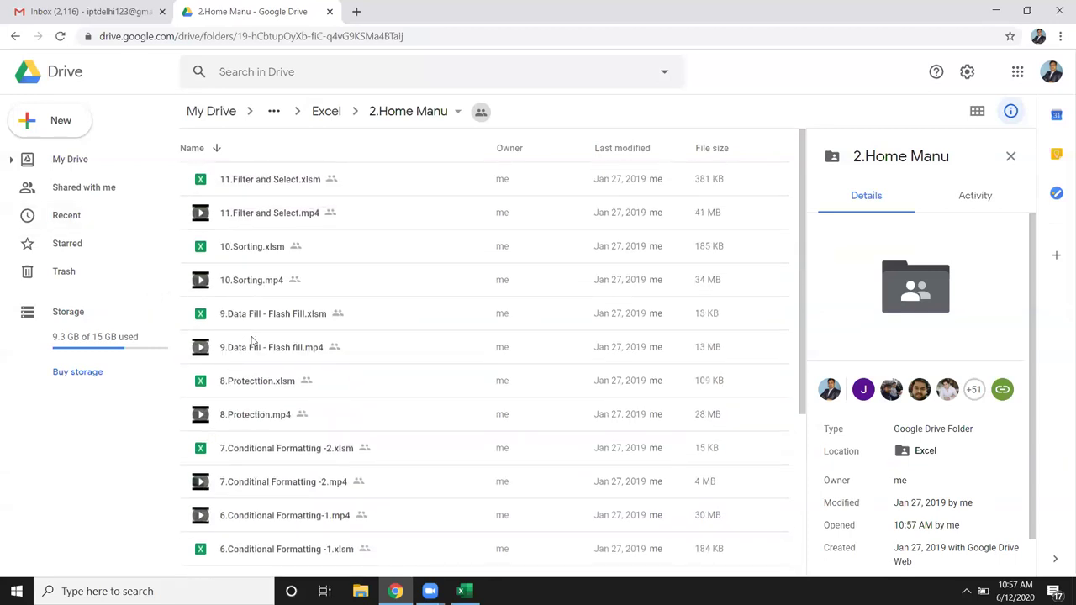
click(15, 36)
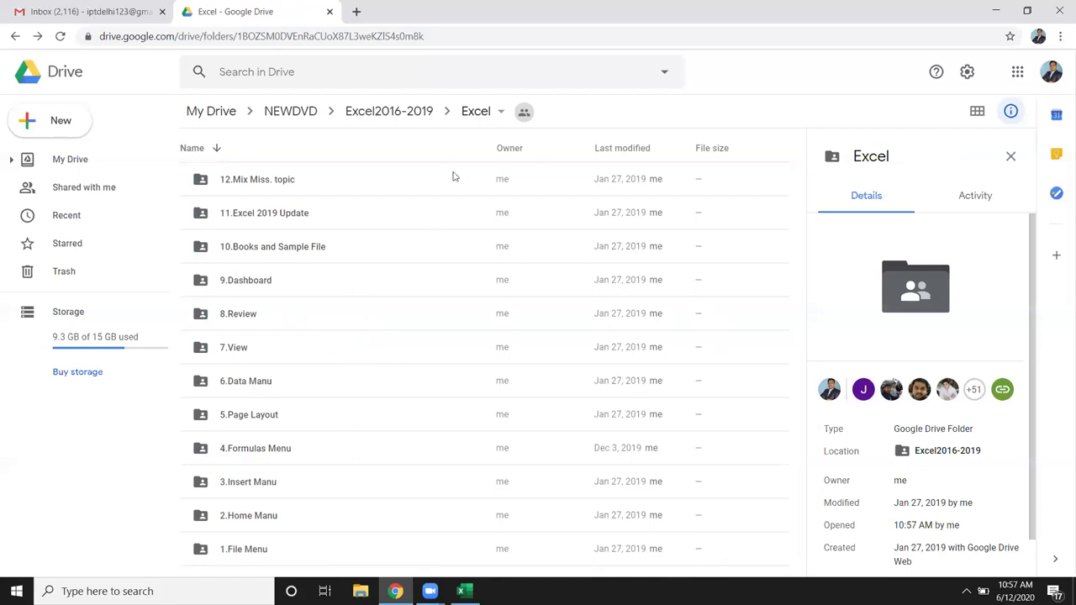
Step: Go up to Excel2016-2019, inspect the Excel folder's context menu, then close all menus
click(473, 121)
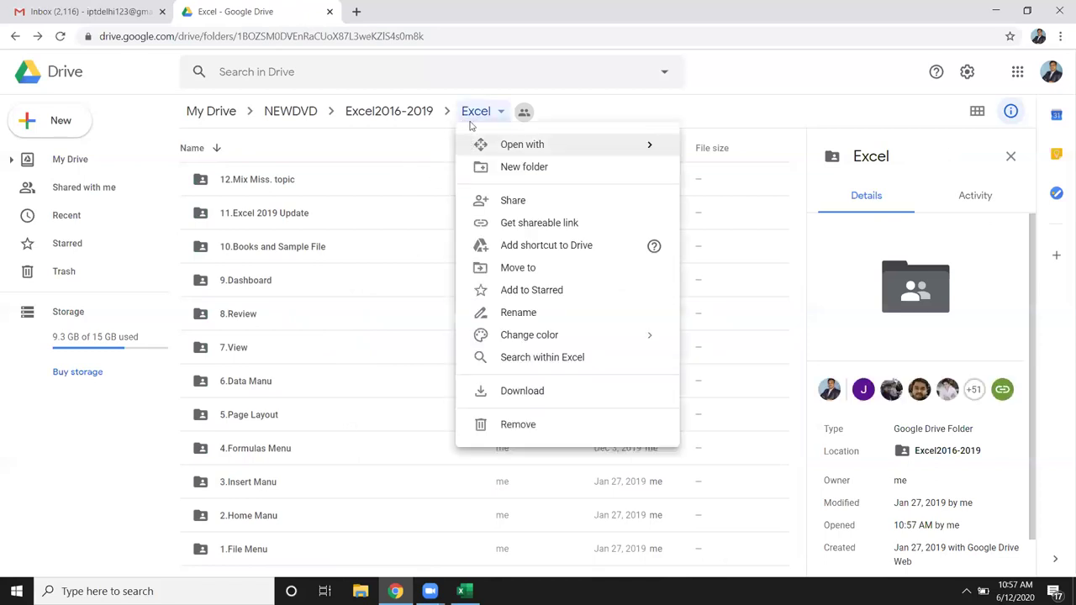
click(391, 122)
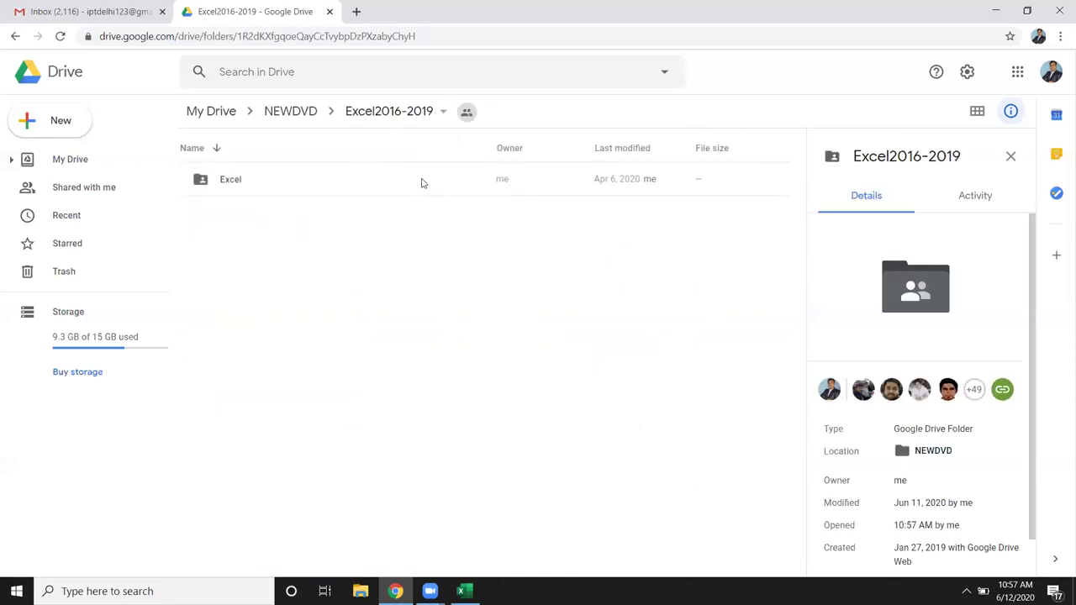
right_click(255, 190)
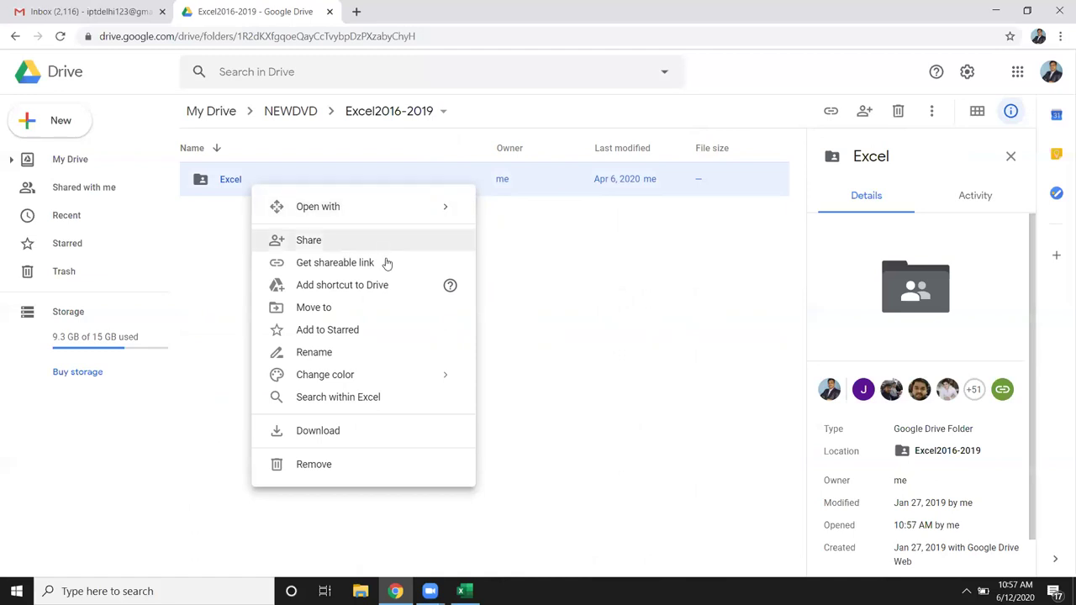
mouse_move(365, 385)
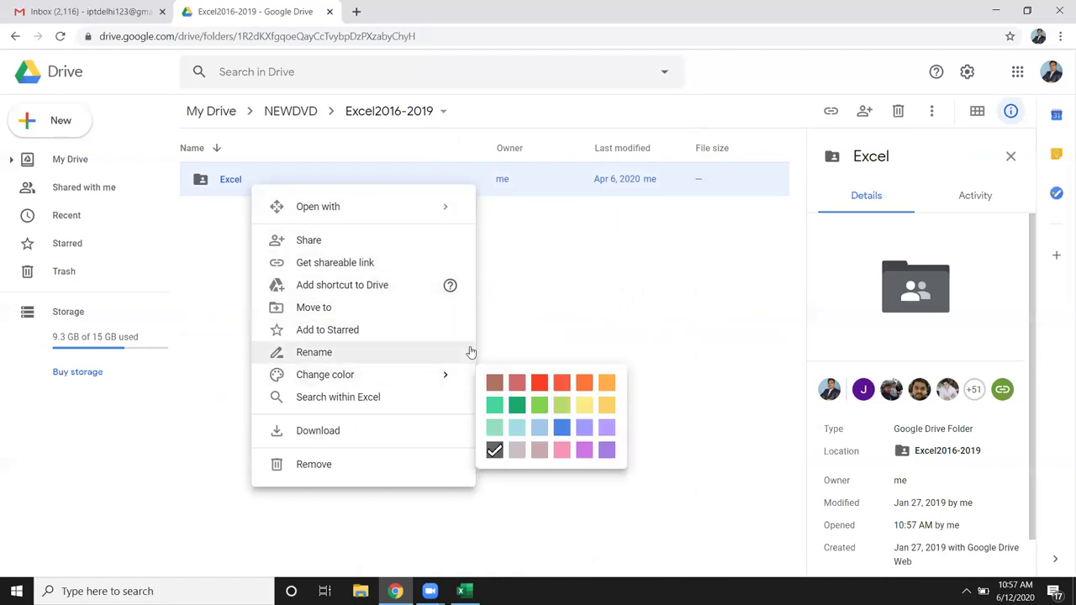
click(587, 291)
click(690, 186)
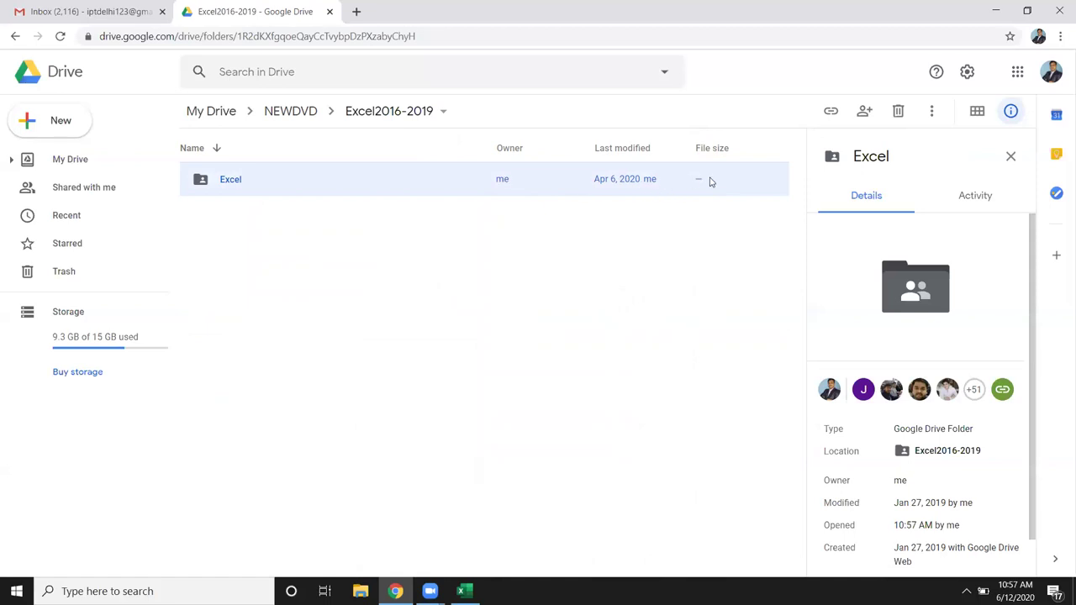
right_click(223, 181)
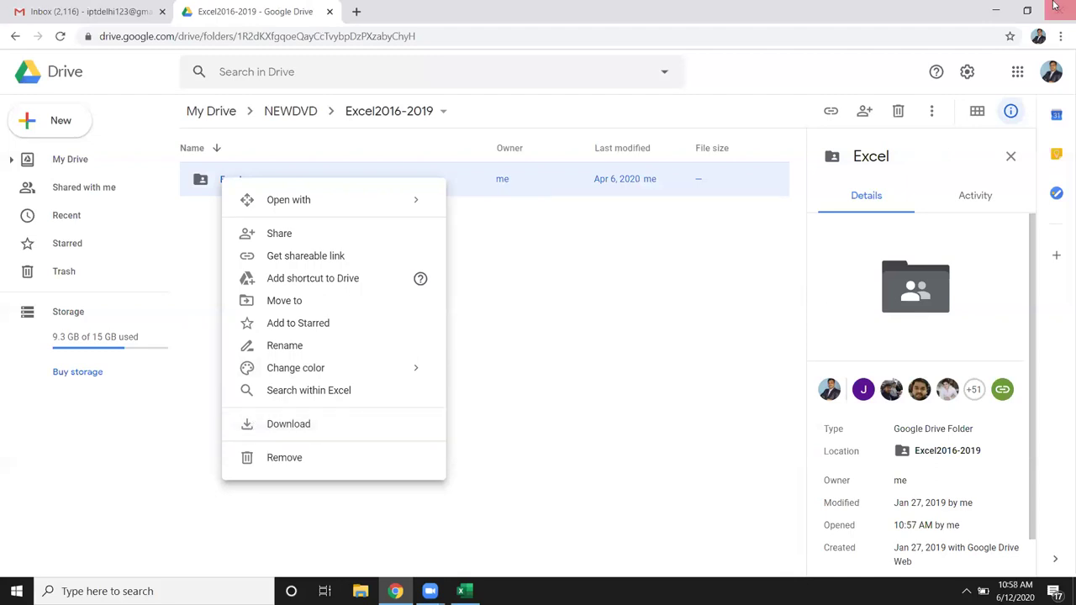
click(1061, 36)
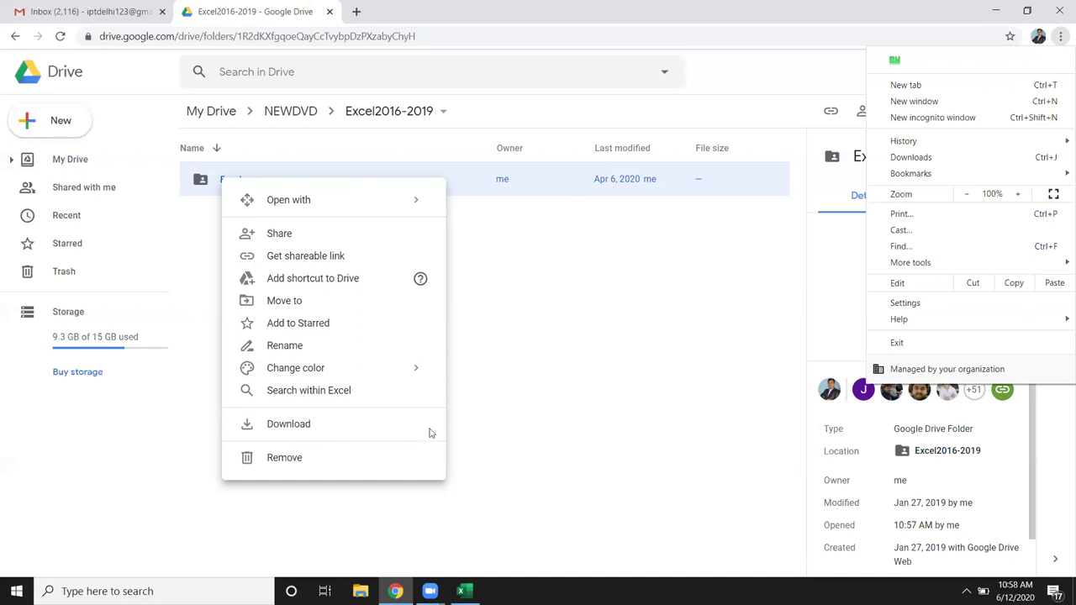
click(568, 370)
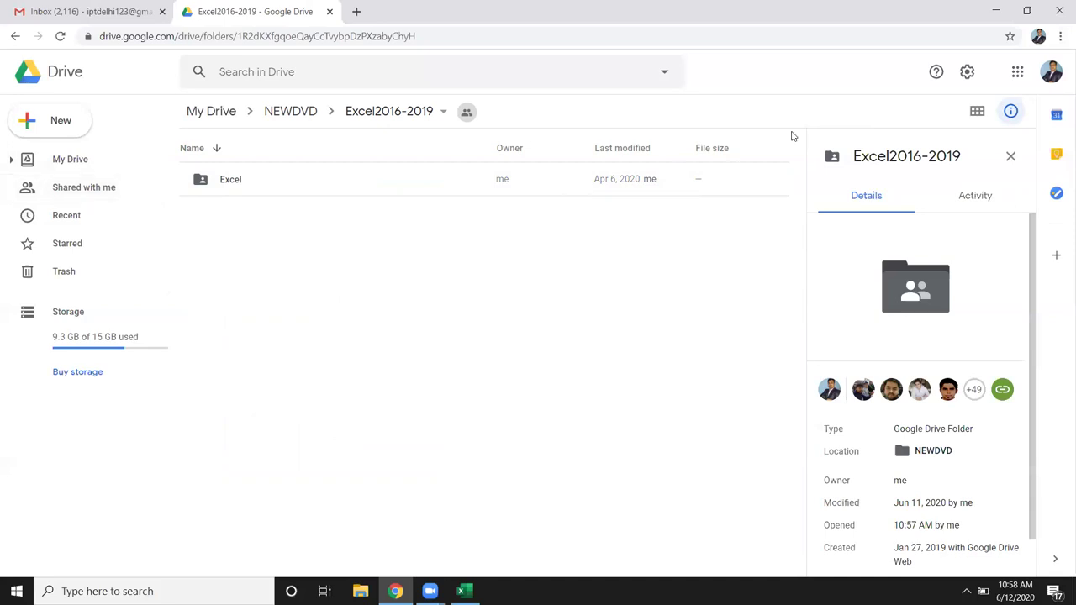
click(134, 10)
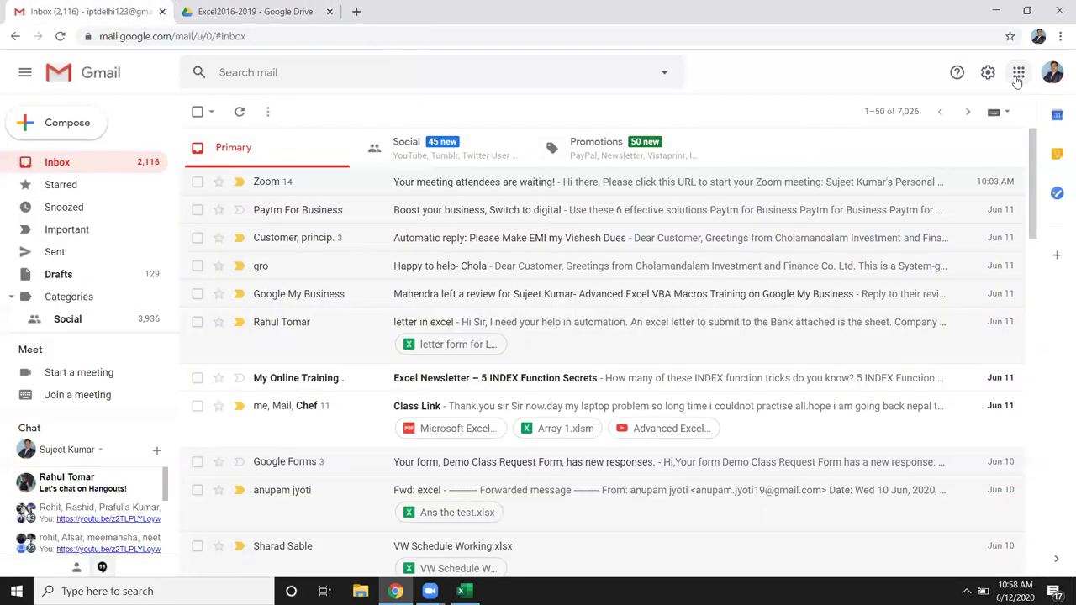
click(1018, 72)
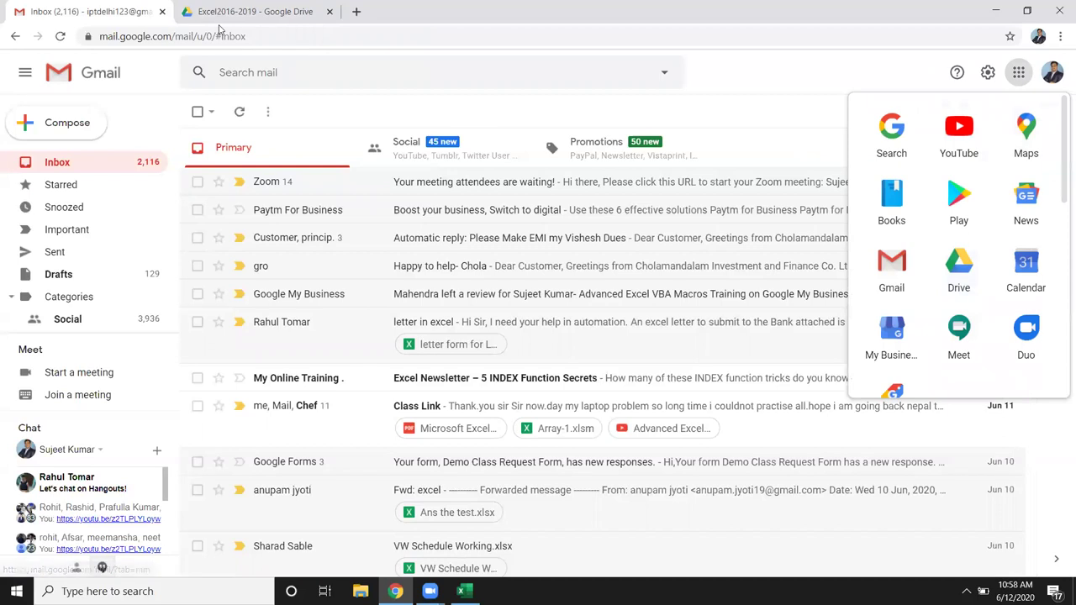
click(218, 12)
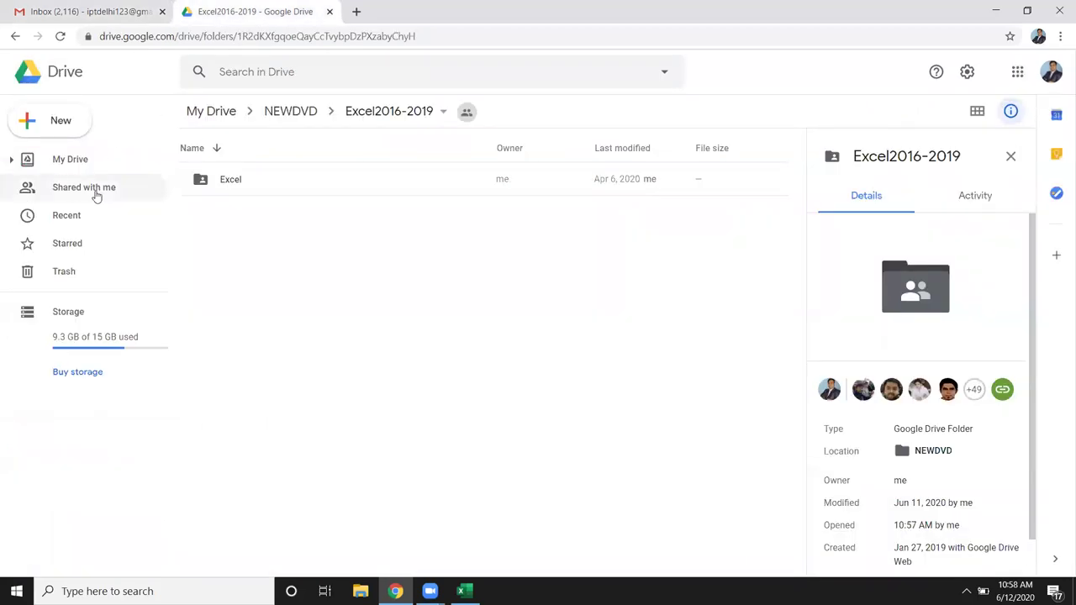
Step: Dismiss the folder option menus and open the Excel folder inside Excel2016-2019
click(410, 119)
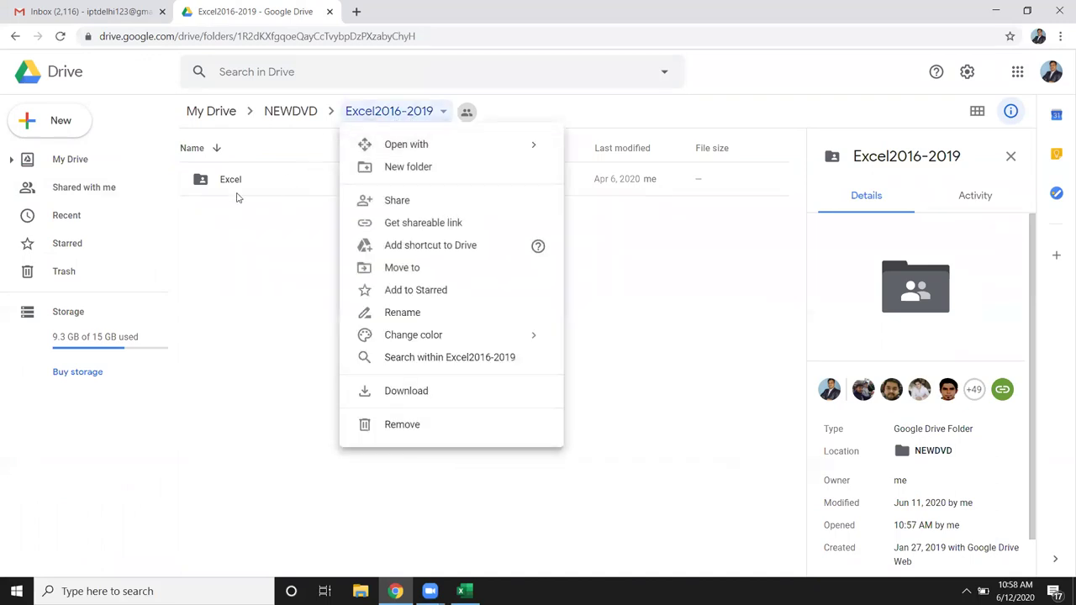
click(217, 265)
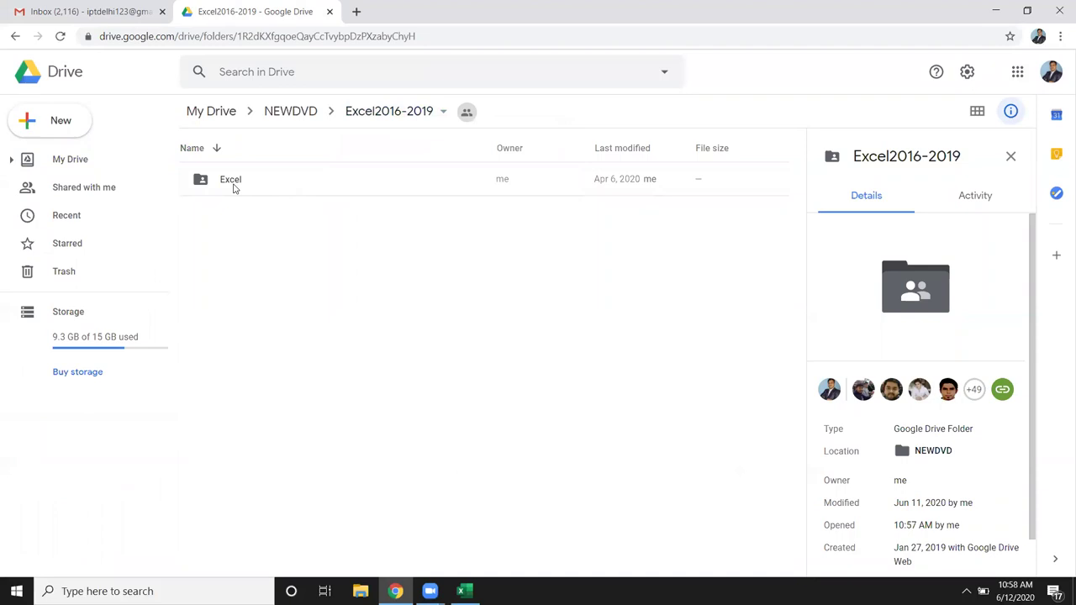
right_click(234, 186)
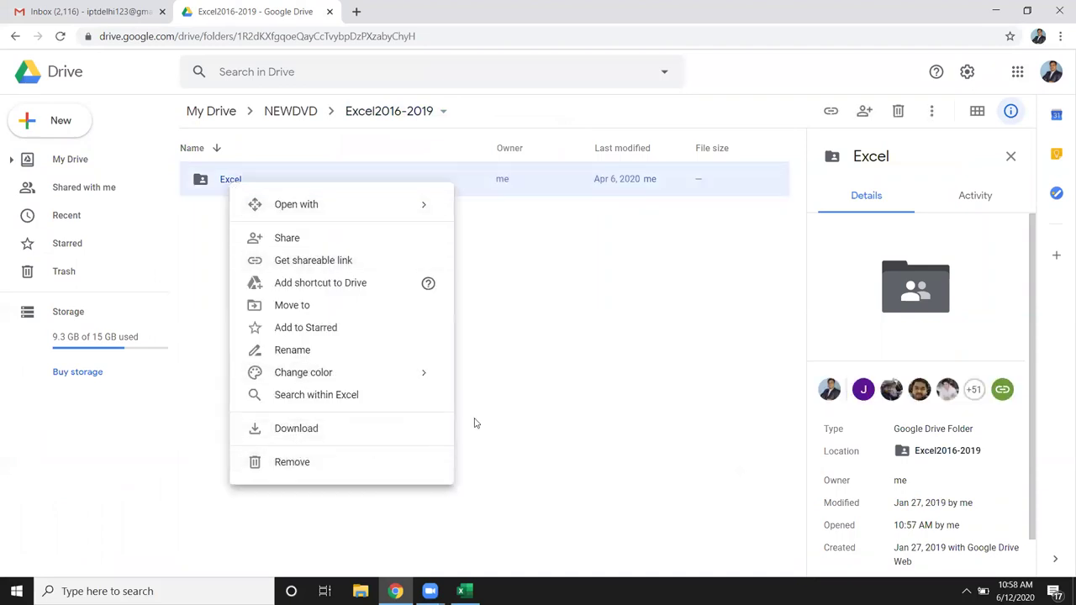
click(565, 348)
click(409, 185)
double_click(409, 185)
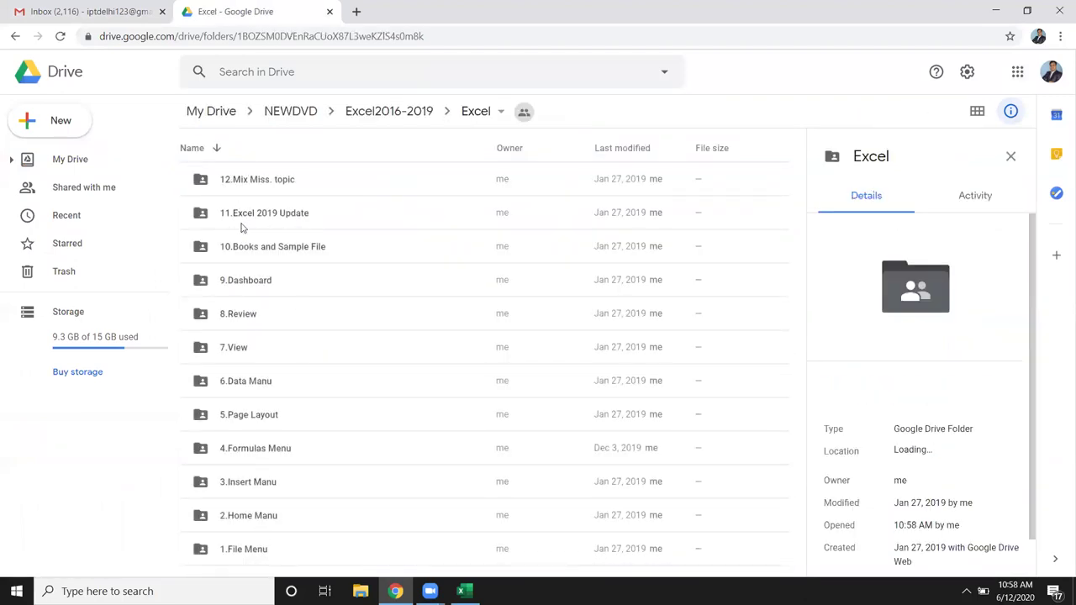
Step: Preview the 1.File Menu folder, then go back to the Excel topic folders
click(269, 557)
double_click(269, 557)
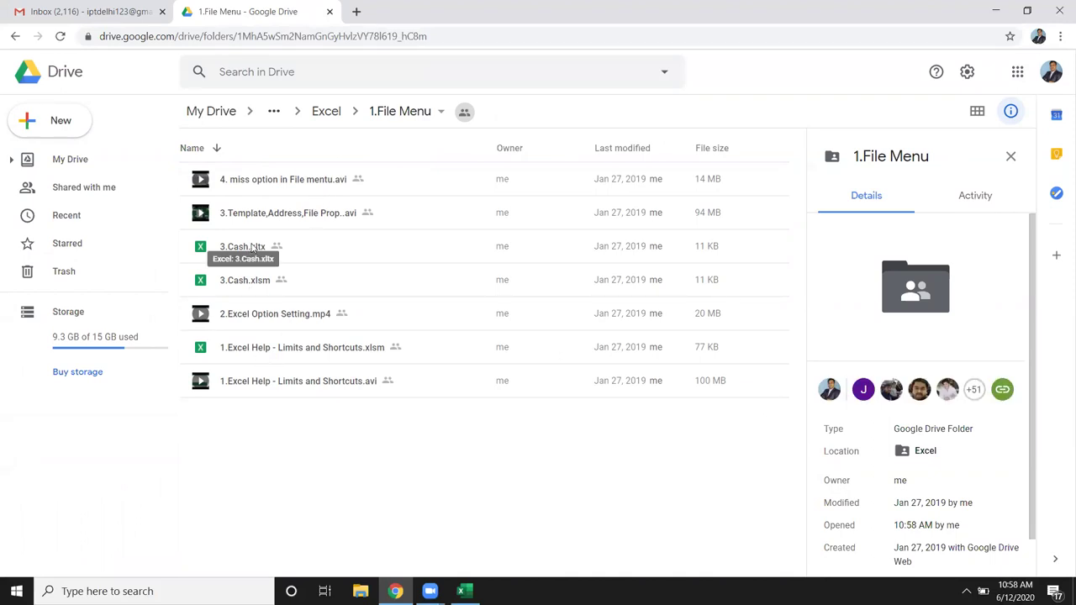
click(15, 37)
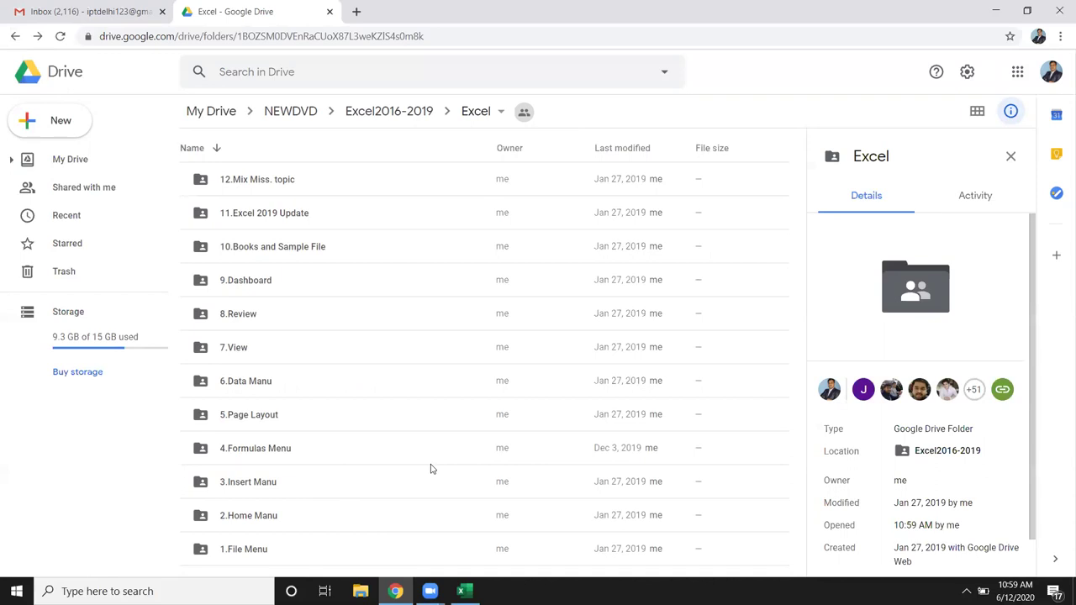
Step: Minimize Chrome with Win+D to reveal the IPT Excel School desktop wallpaper
key(super+d)
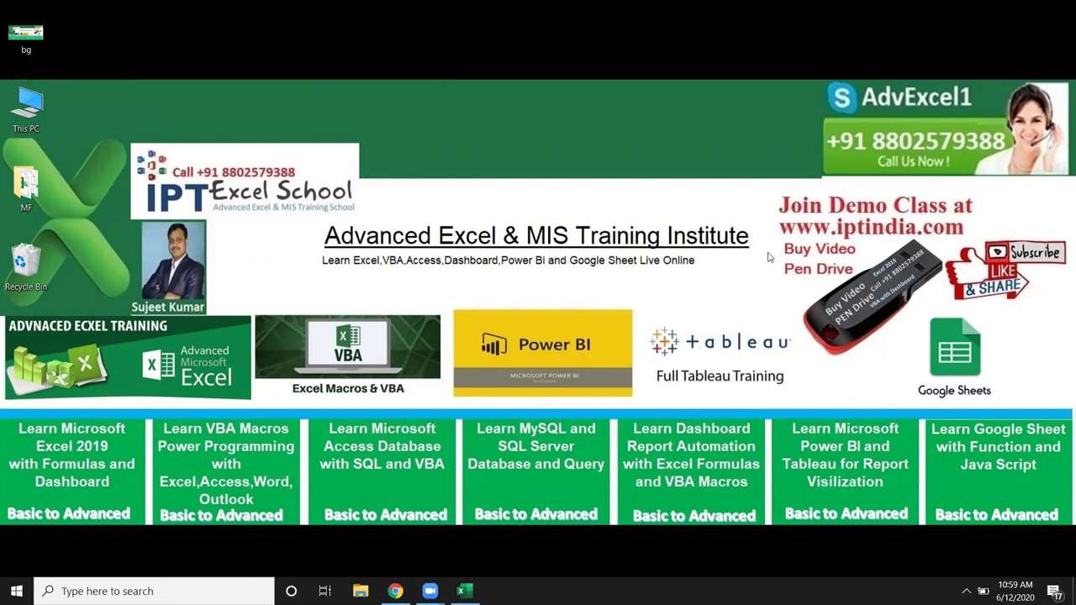
mouse_move(774, 186)
mouse_down()
mouse_move(895, 367)
mouse_move(952, 362)
mouse_up()
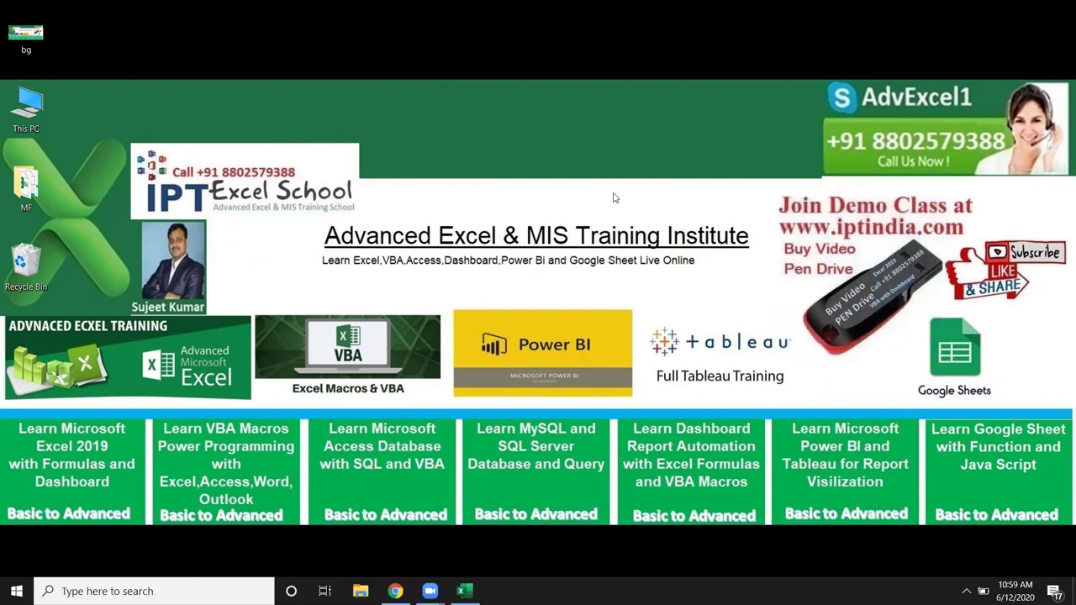